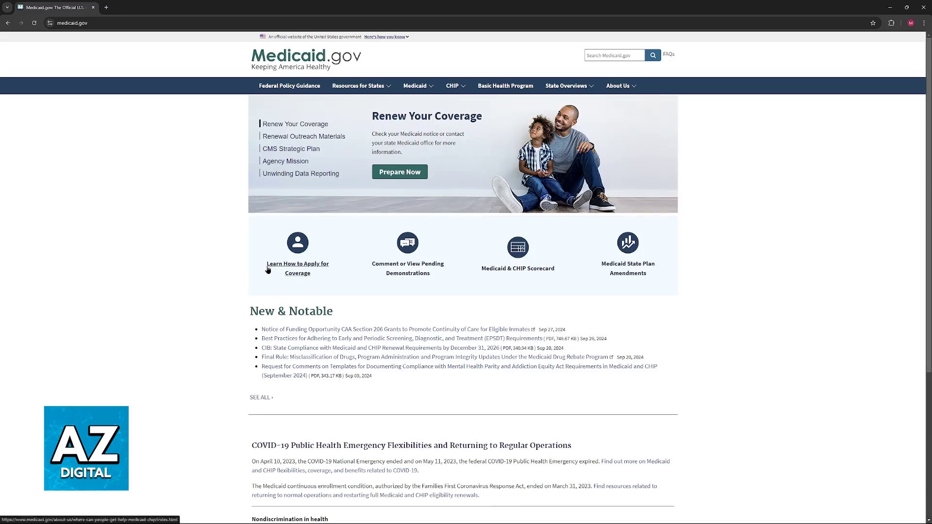
Open the 'Learn How to Apply for Coverage' guide from the Medicaid.gov home page
click(297, 268)
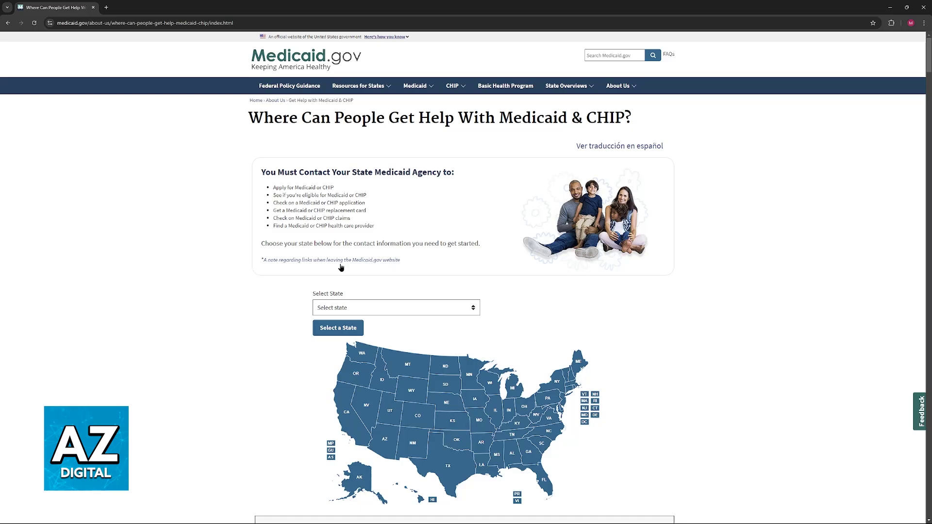
scroll(342, 268, down, 3)
scroll(341, 268, down, 3)
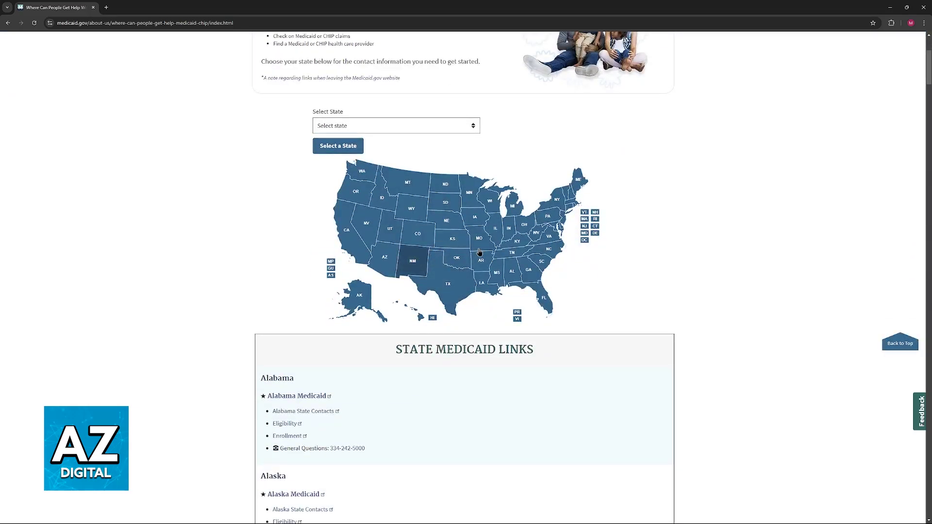
scroll(659, 218, up, 1)
scroll(677, 279, down, 3)
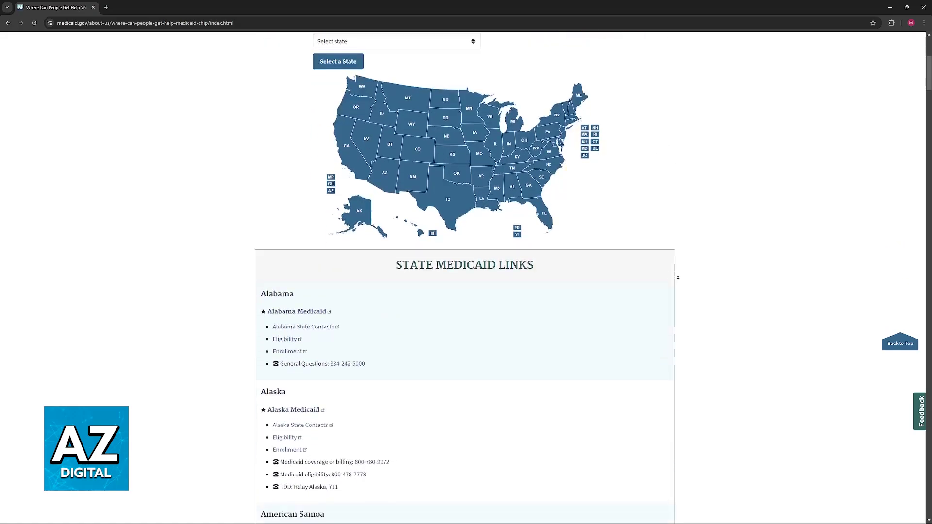
scroll(676, 278, down, 10)
scroll(669, 247, down, 6)
scroll(666, 226, down, 6)
scroll(661, 208, down, 3)
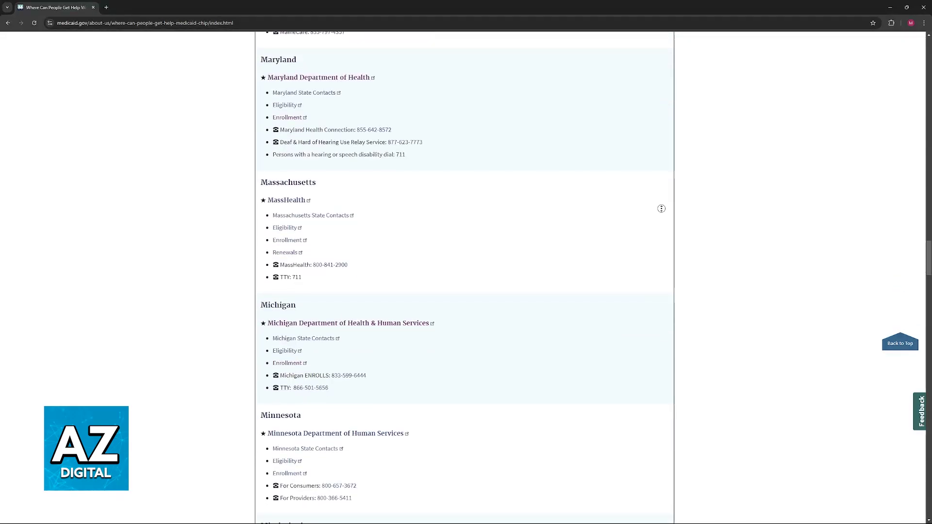
scroll(660, 209, up, 2)
scroll(510, 196, up, 2)
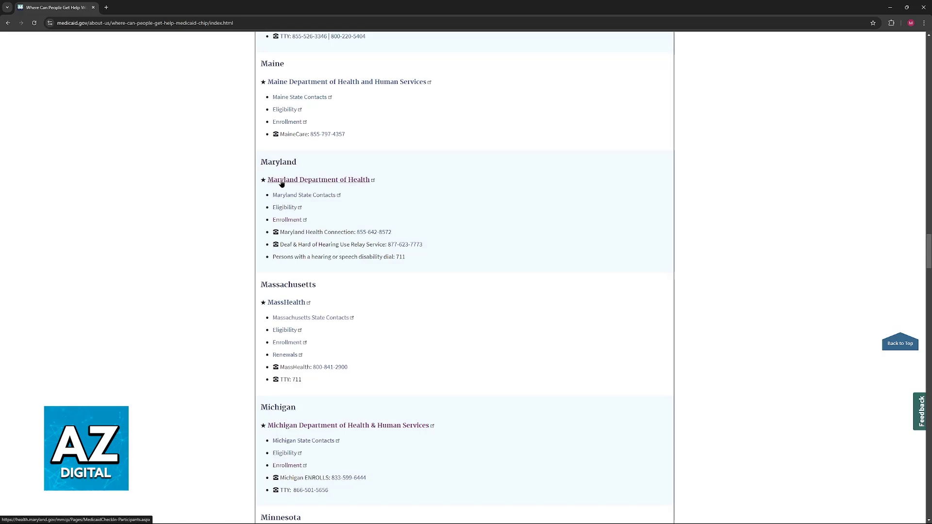
click(302, 181)
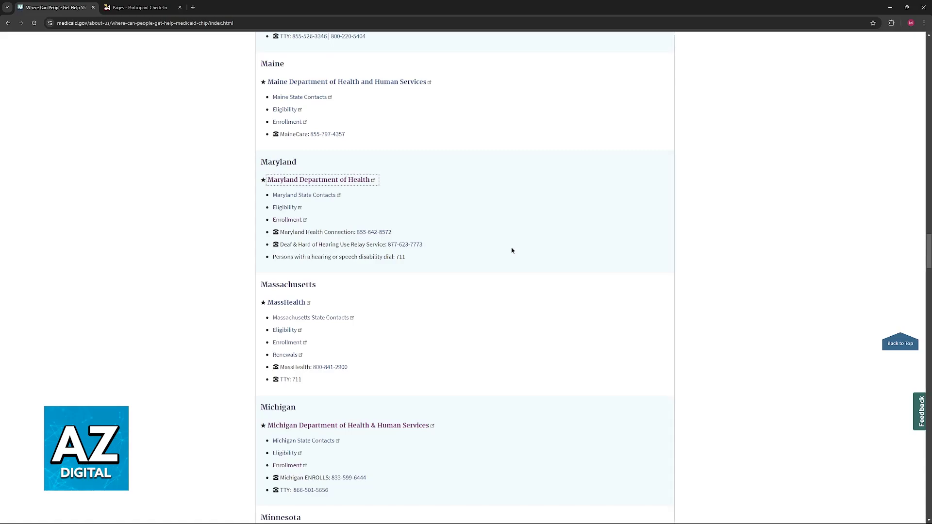
drag(392, 232, 357, 231)
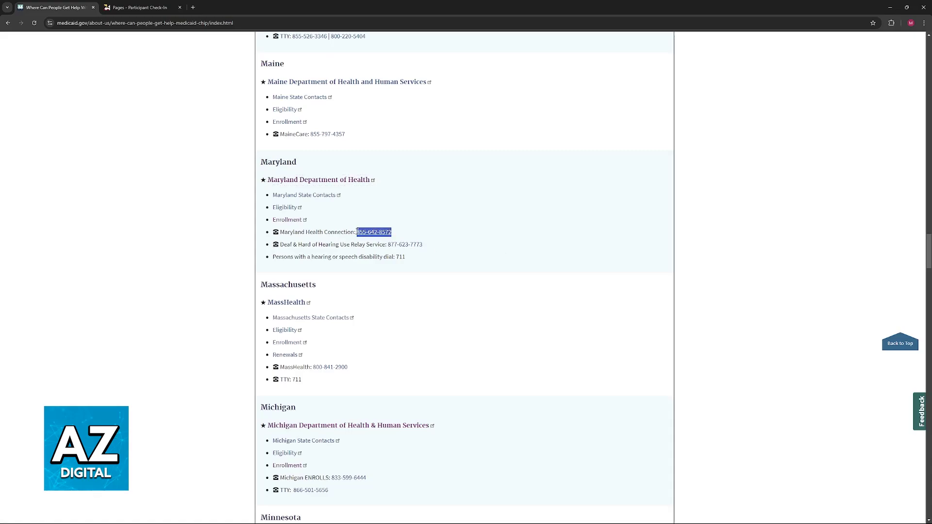
click(423, 253)
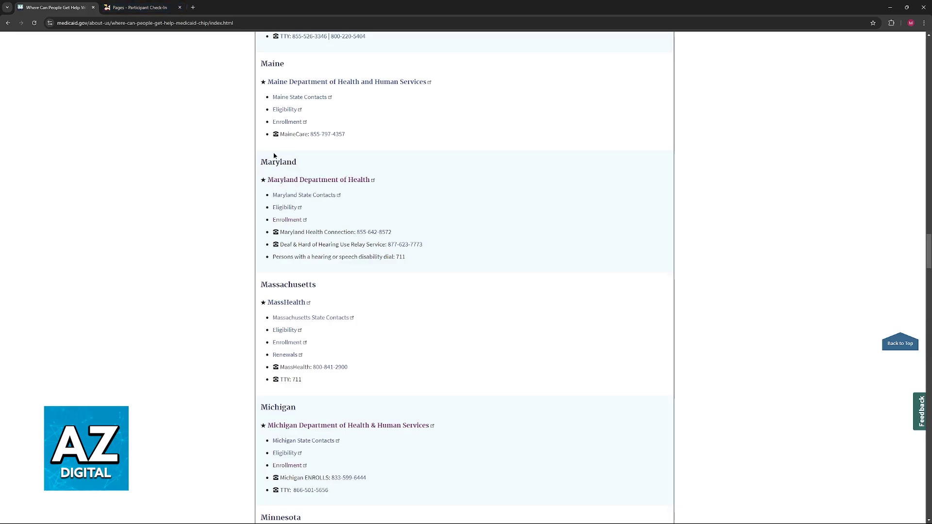
Switch to the Maryland Participant Check-In tab
click(138, 8)
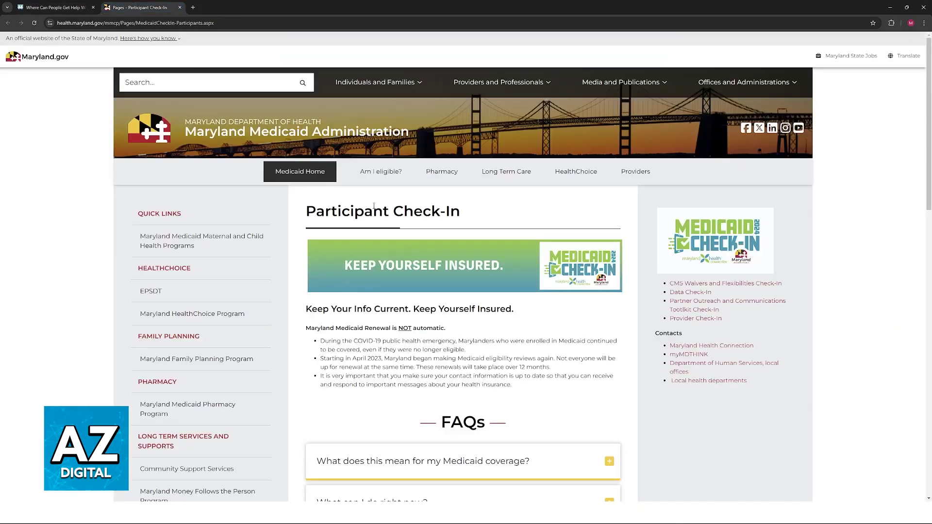
scroll(383, 205, down, 3)
scroll(384, 205, down, 1)
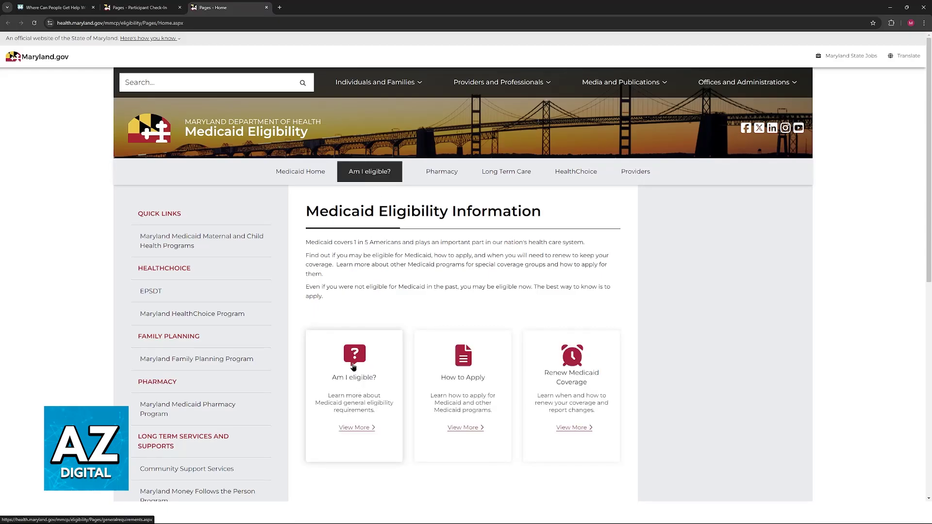
Open the 'Am I Eligible for Medicaid?' requirements via 'View More' and switch between it and the overview
click(352, 437)
click(230, 7)
key(ctrl+Tab)
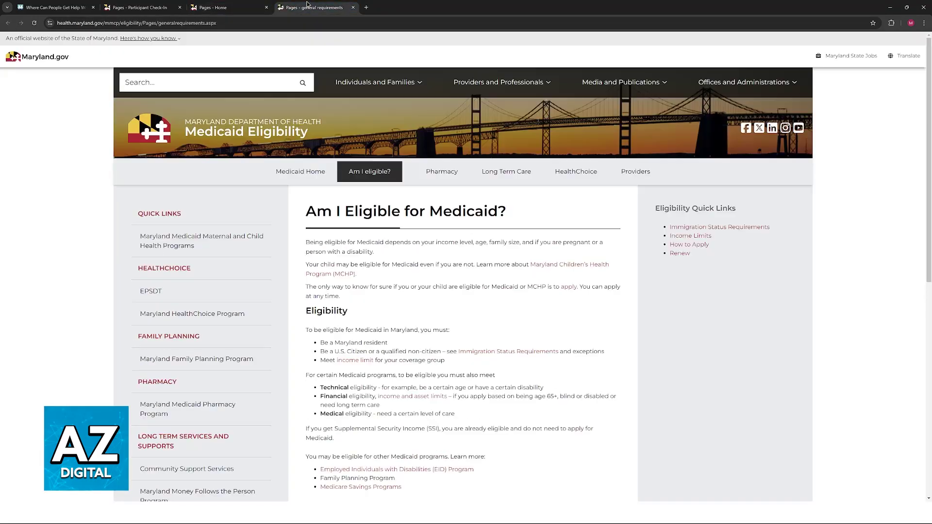
scroll(466, 291, down, 1)
click(237, 4)
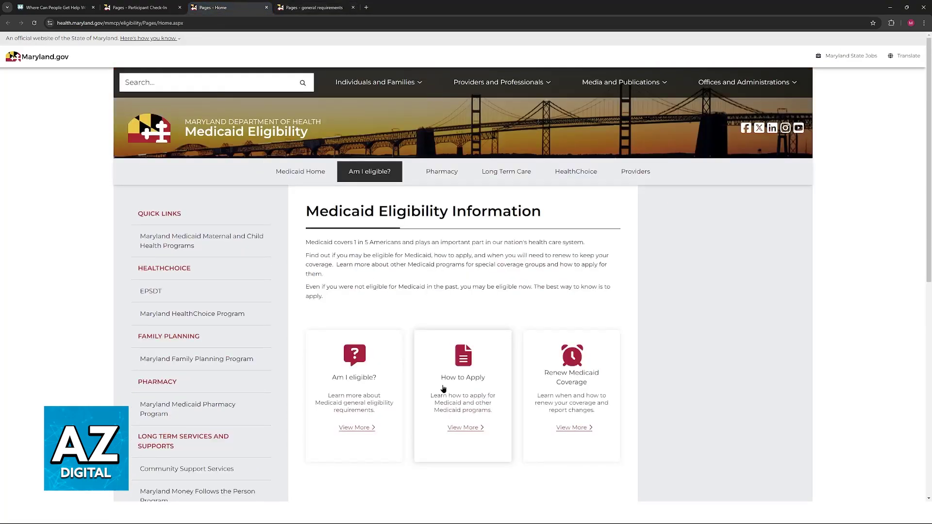
click(313, 8)
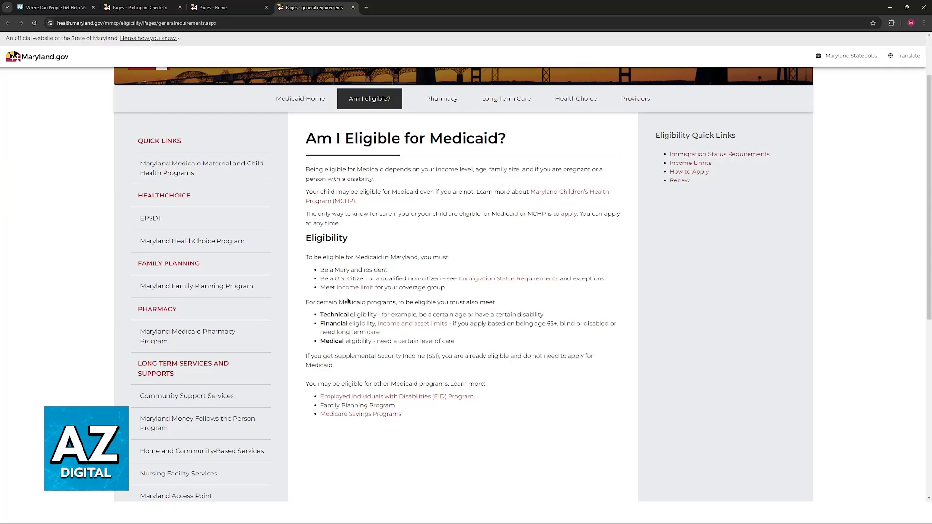
Open the How to Apply page and the Enroll MHC Apple app listing in new tabs
click(227, 7)
click(466, 421)
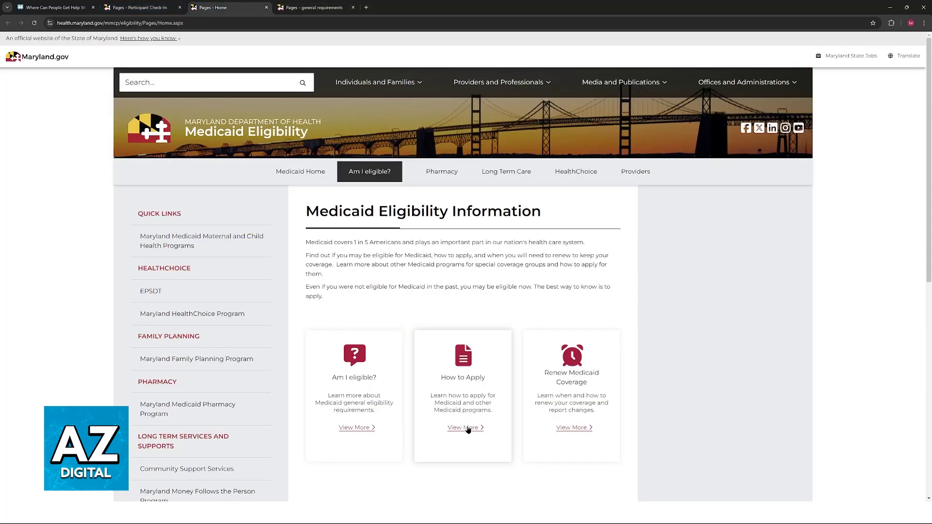
scroll(684, 227, down, 2)
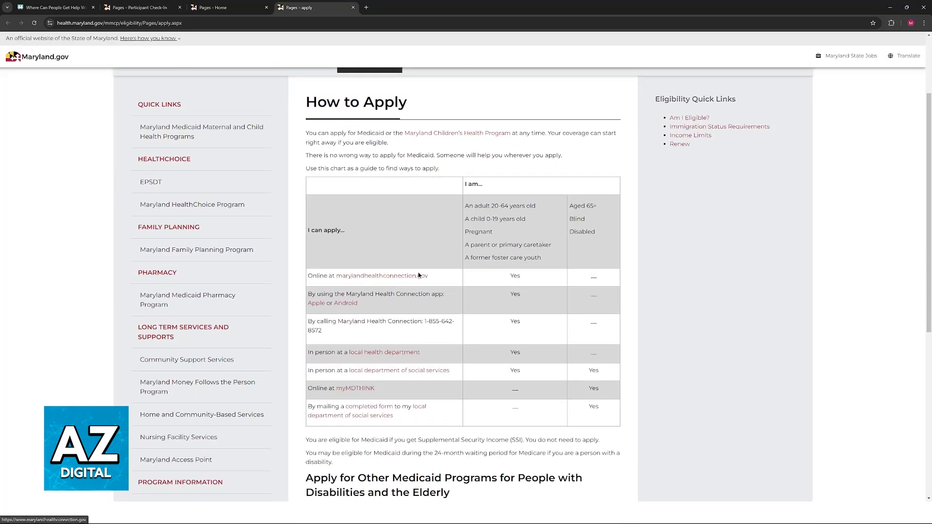
middle_click(317, 304)
Glance at the Enroll MHC listing, then highlight the Maryland Health Connection number on How to Apply
key(ctrl+Tab)
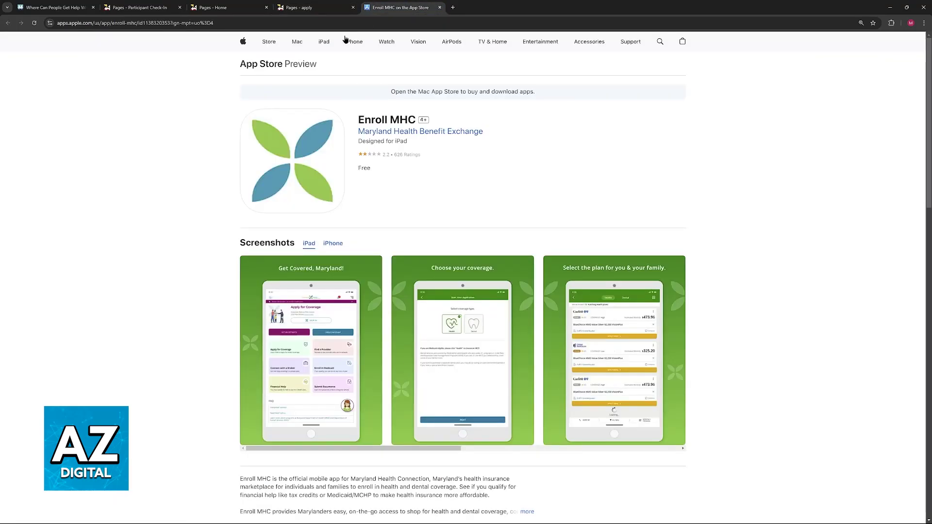
key(ctrl+shift+Tab)
drag(425, 320, 433, 331)
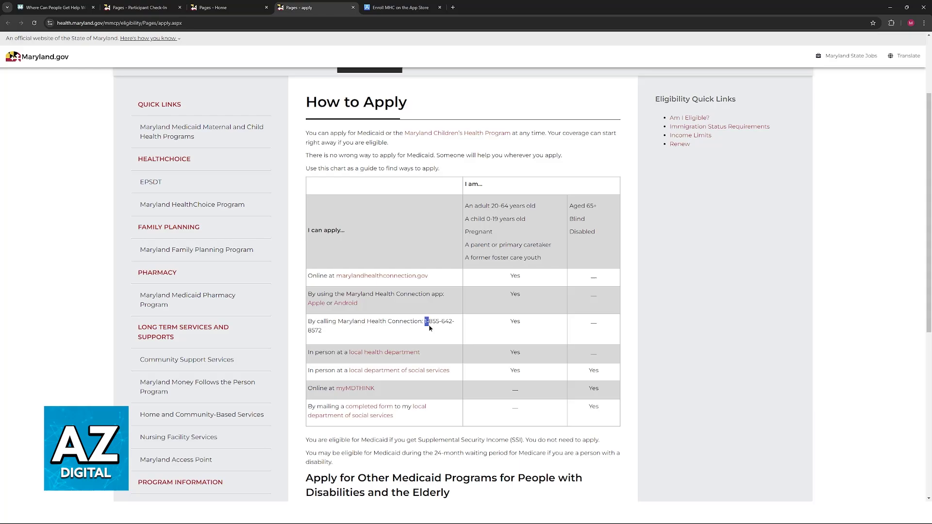
click(431, 331)
middle_click(383, 352)
click(484, 7)
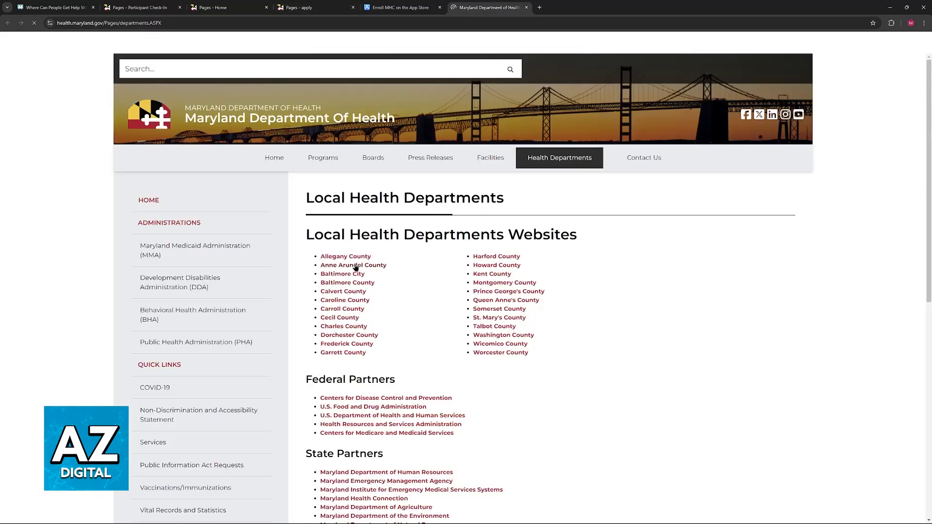
scroll(356, 332, down, 3)
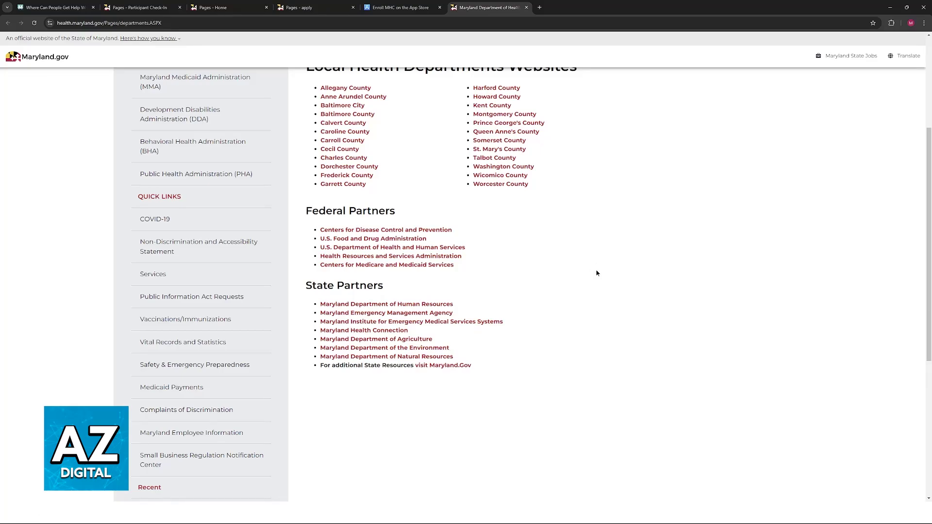
scroll(356, 291, up, 2)
click(313, 8)
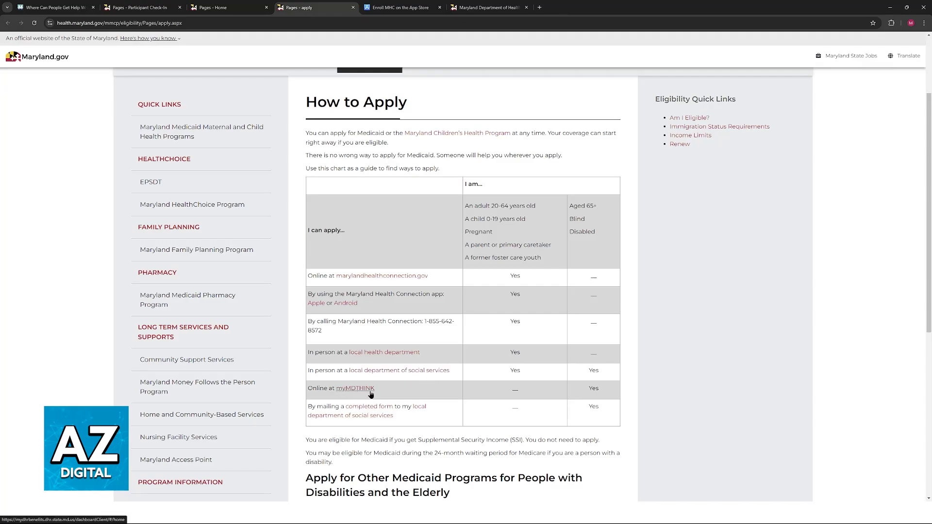
ctrl+click(342, 406)
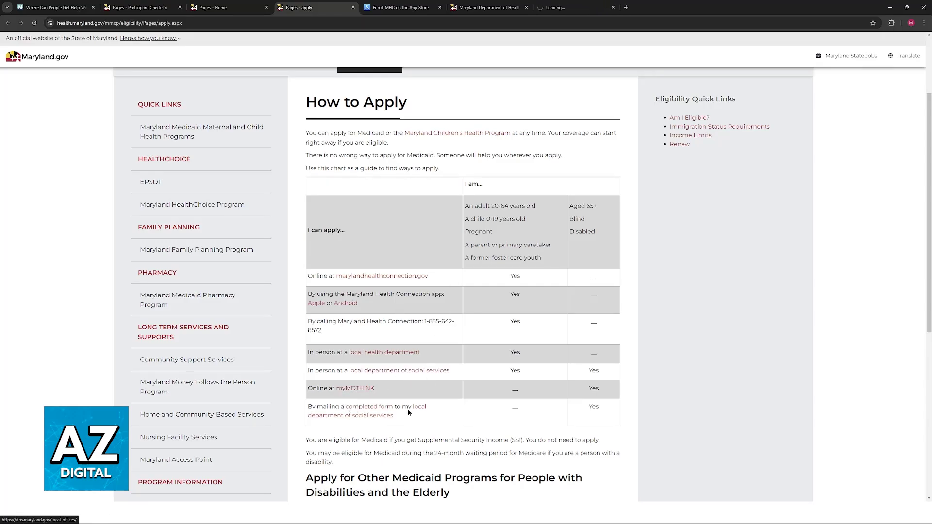